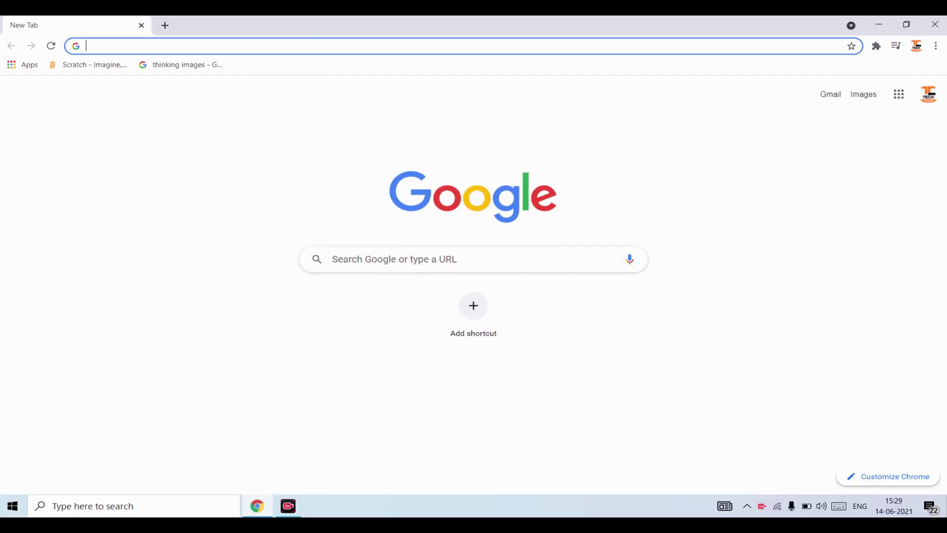
- Search Google for "ice cream screen recorder" and start the free Windows download from the Icecream Apps Screen Recorder page
text(i)
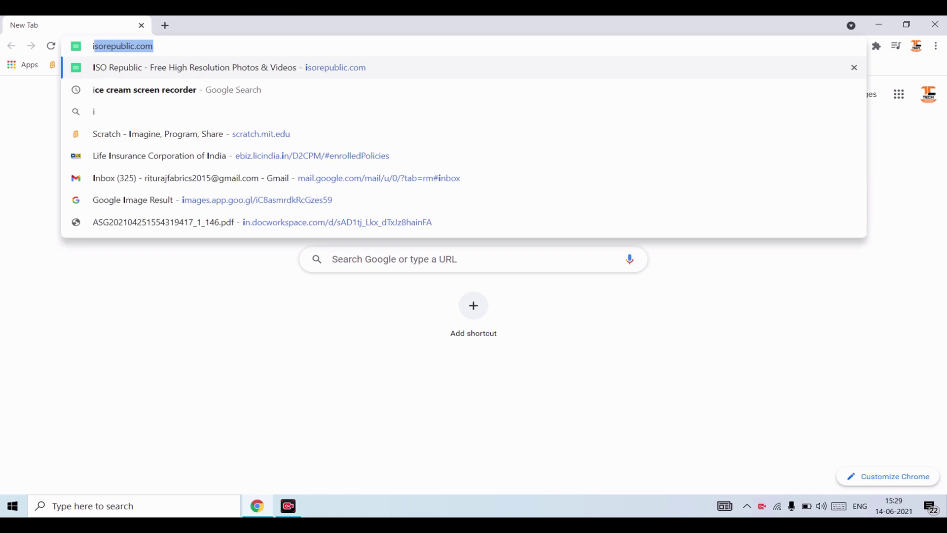
text(ce)
key(Return)
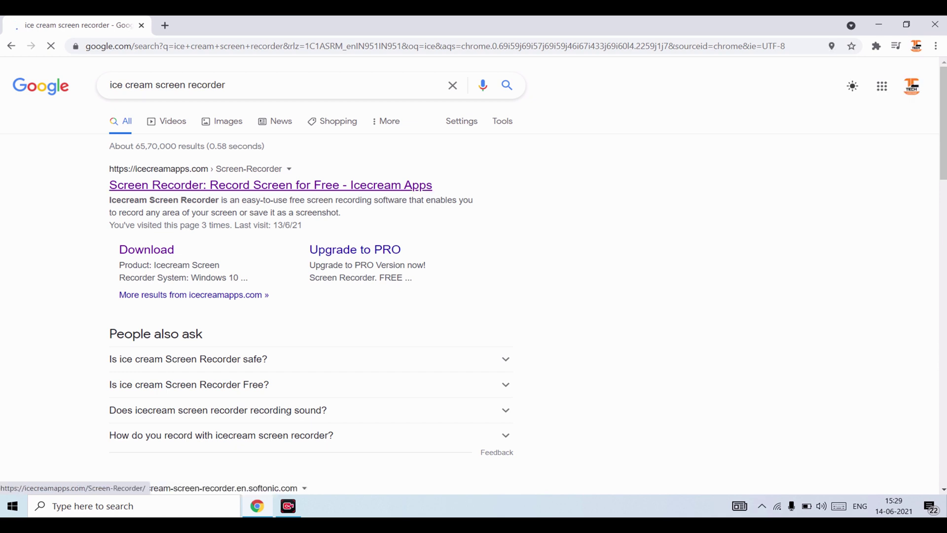
click(270, 185)
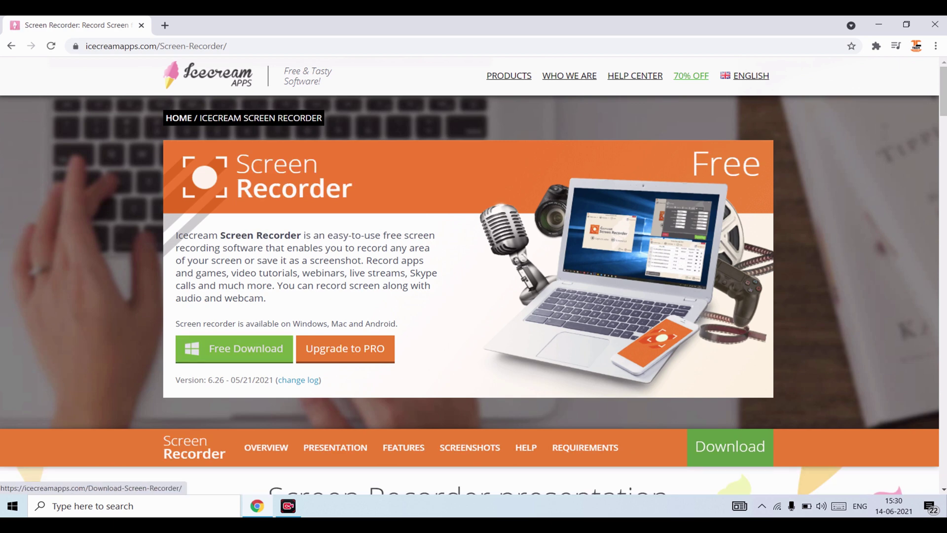
click(235, 348)
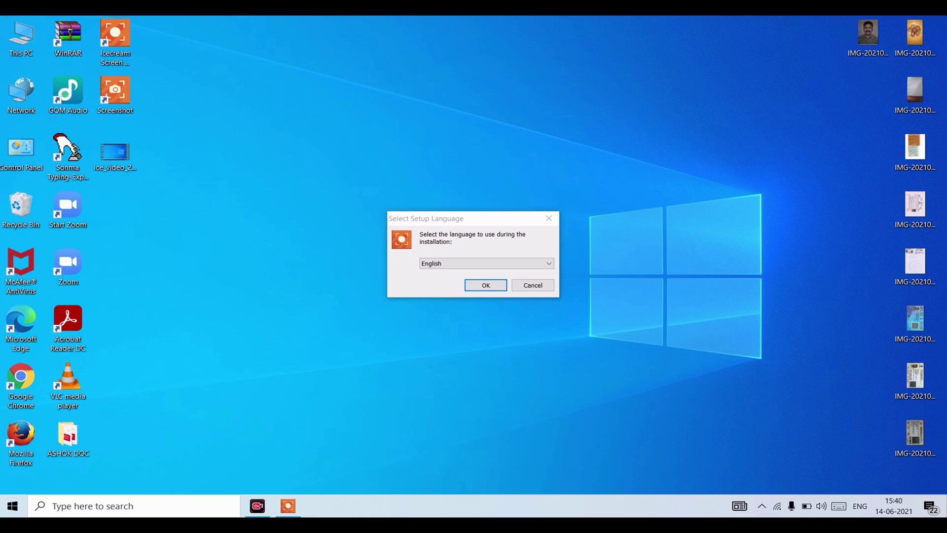
- Install Icecream Screen Recorder in English, accepting the license agreement and keeping the desktop shortcut, Quick Launch shortcut and codecs tasks
key(Return)
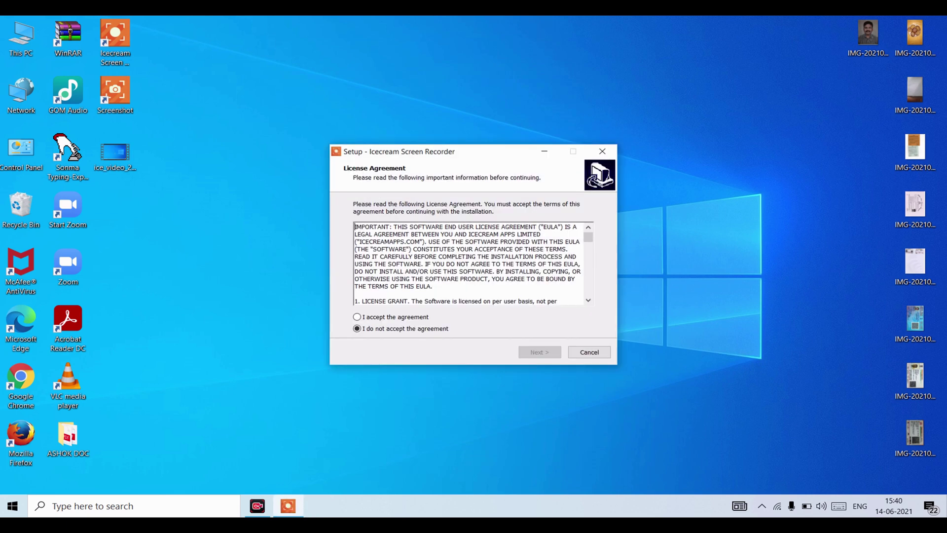
click(357, 317)
click(540, 352)
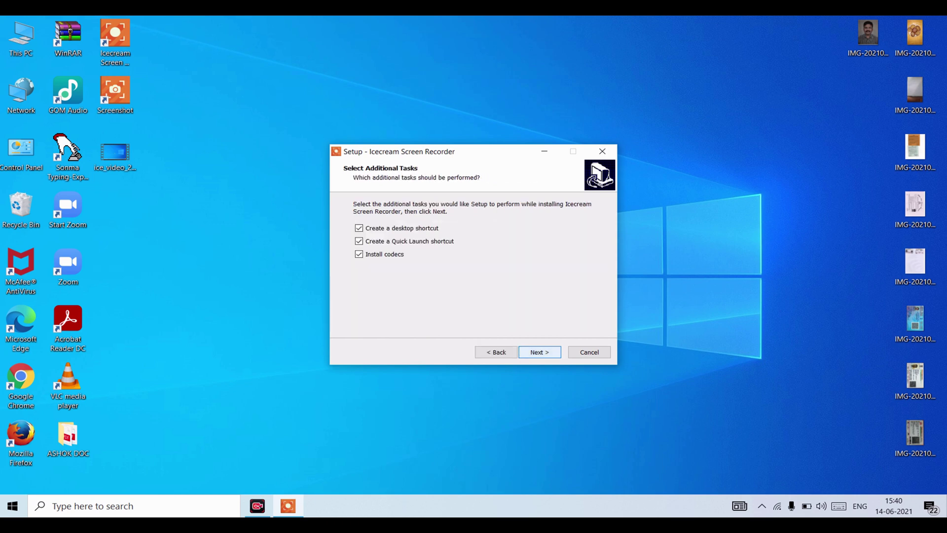
key(Return)
key(Return)
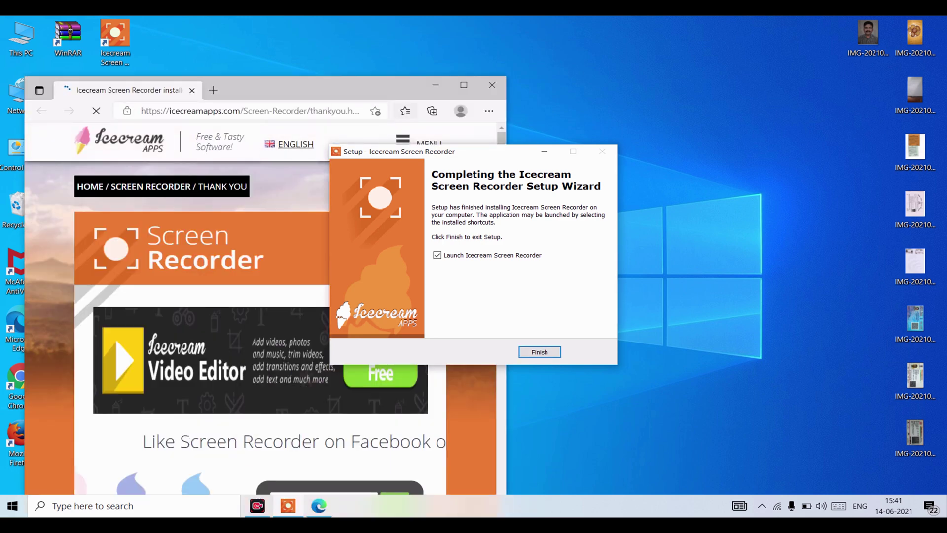
- Close the thank-you web page and finish the setup wizard with Launch Icecream Screen Recorder enabled
scroll(260, 308, down, 3)
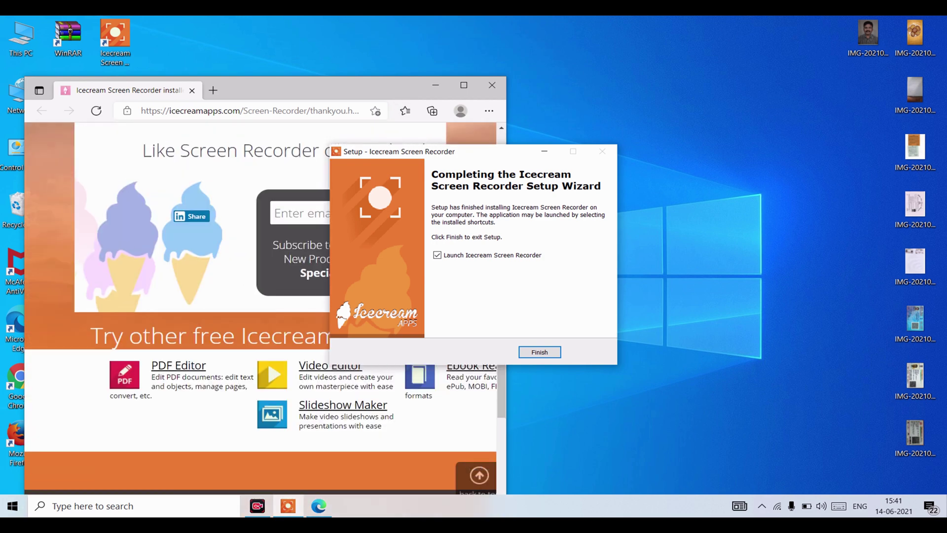
click(492, 85)
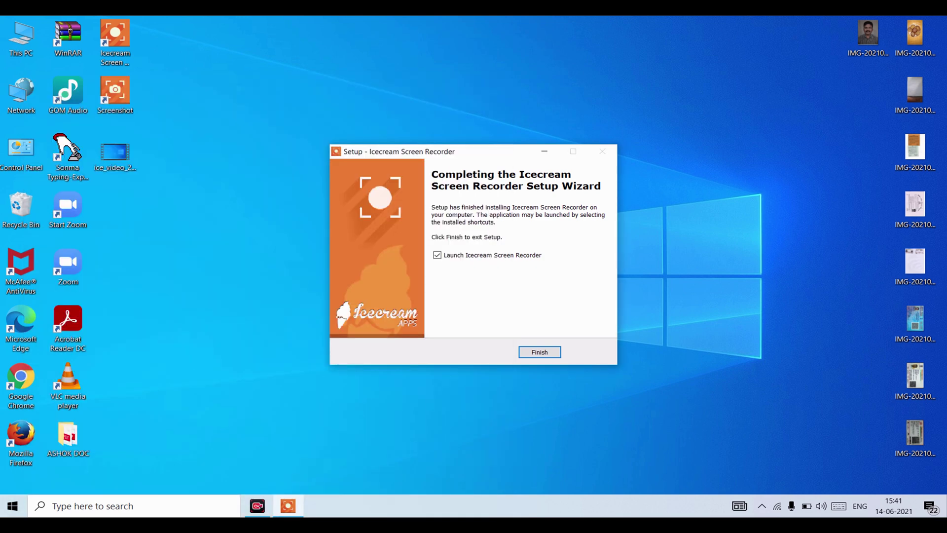
click(539, 352)
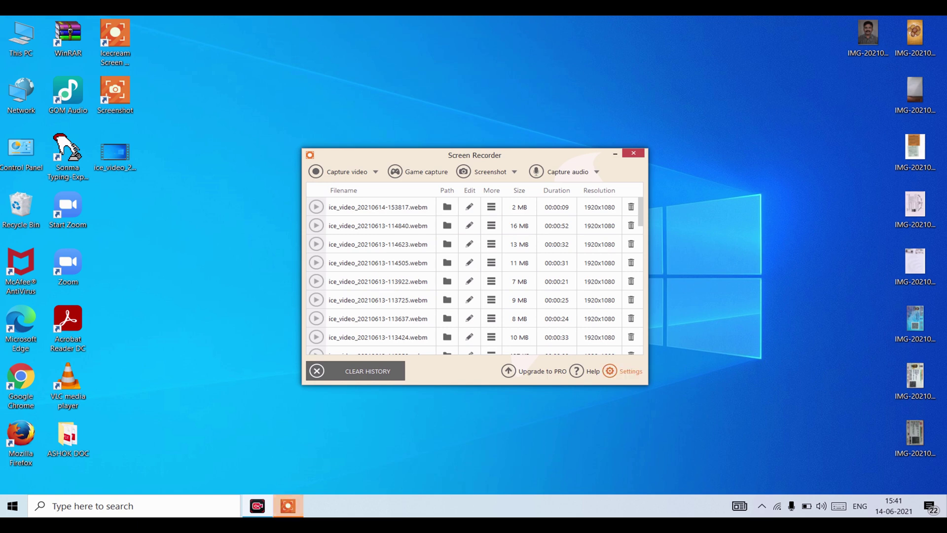
- Review the recorder's System, Save to, Video and Hotkeys settings, leaving without saving changes
click(610, 371)
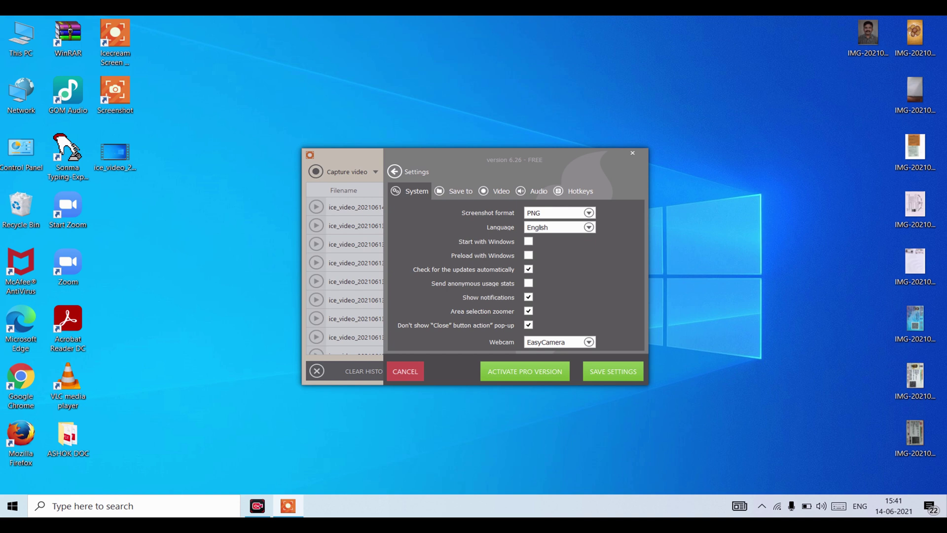
click(454, 191)
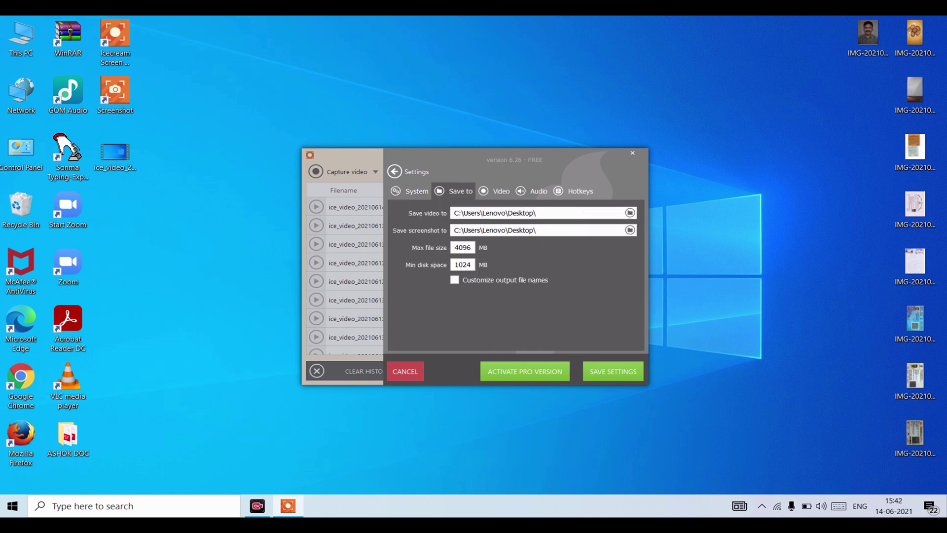
click(495, 191)
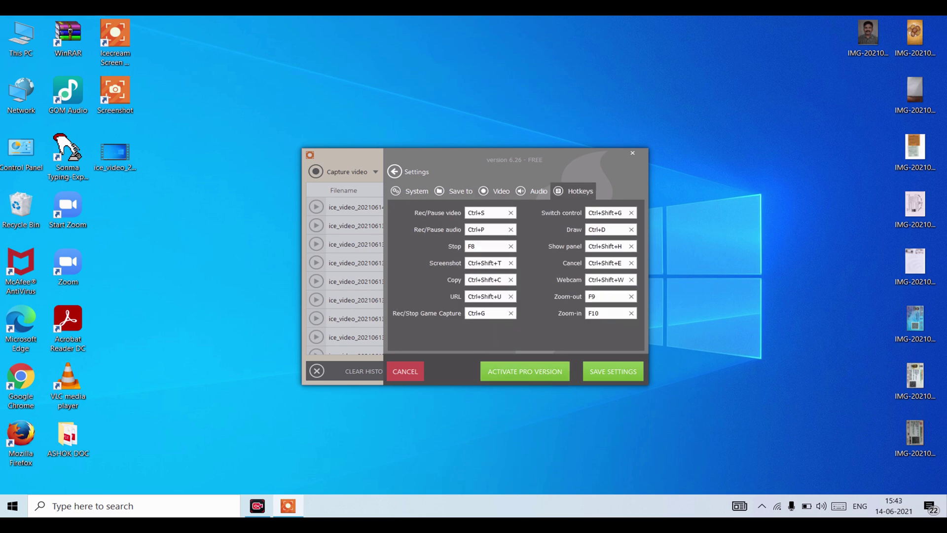
click(632, 154)
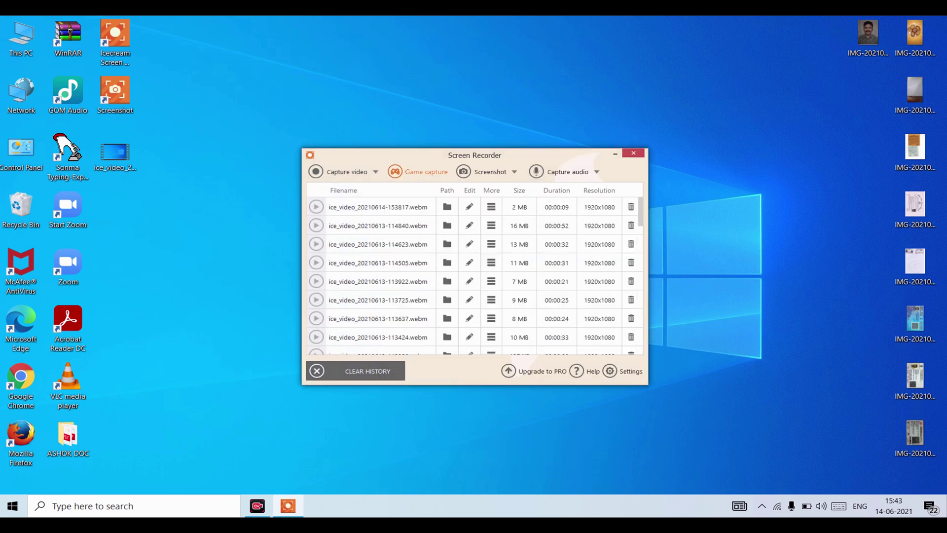
- Record a short fullscreen video of the desktop at 1920x1080 and stop the recording
mouse_move(347, 172)
click(337, 188)
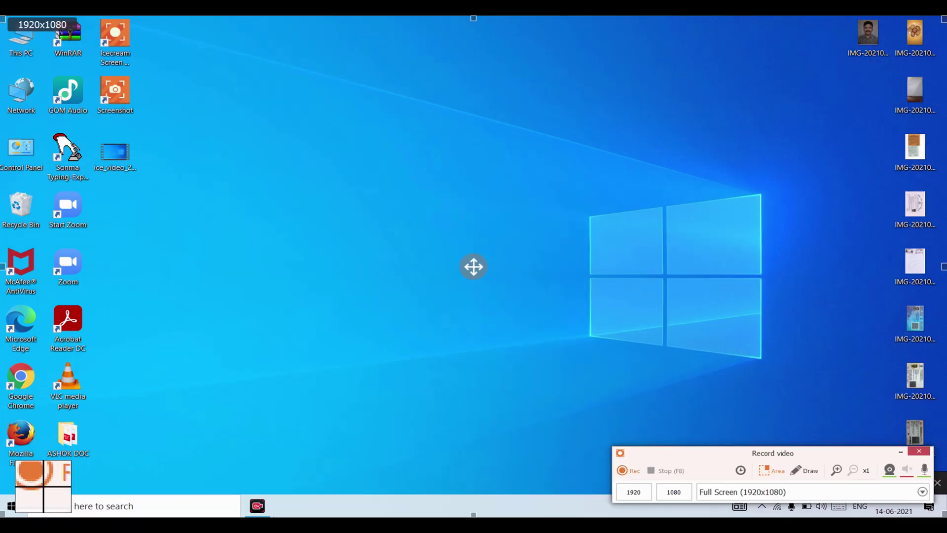
click(628, 471)
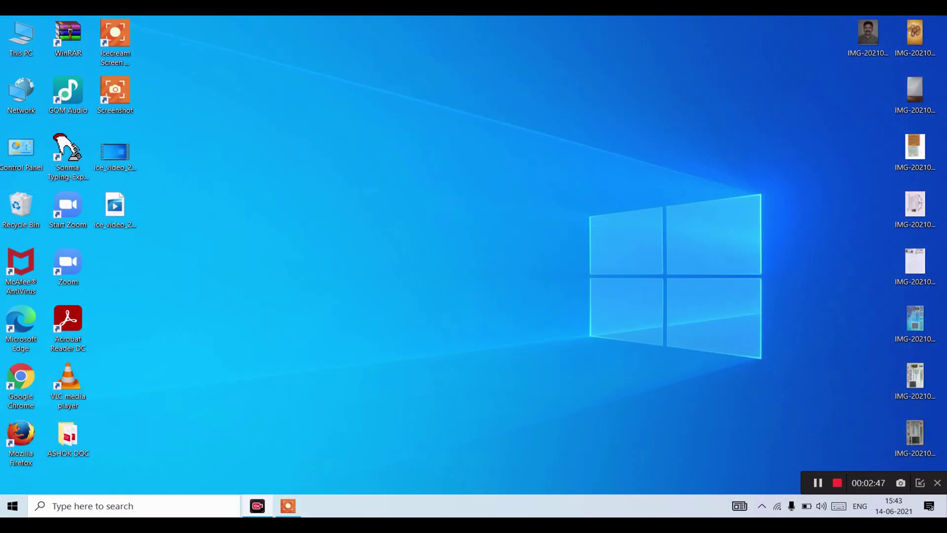
click(288, 505)
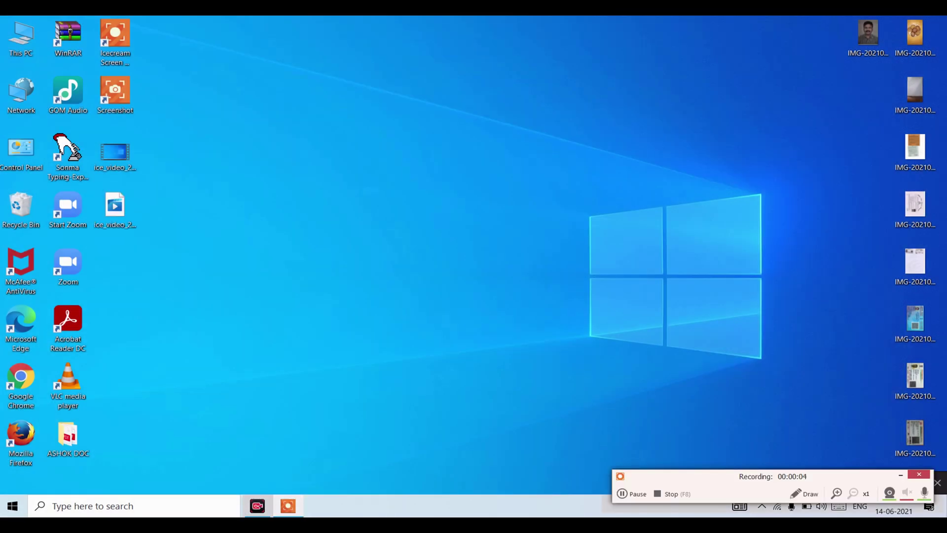
click(669, 494)
key(F8)
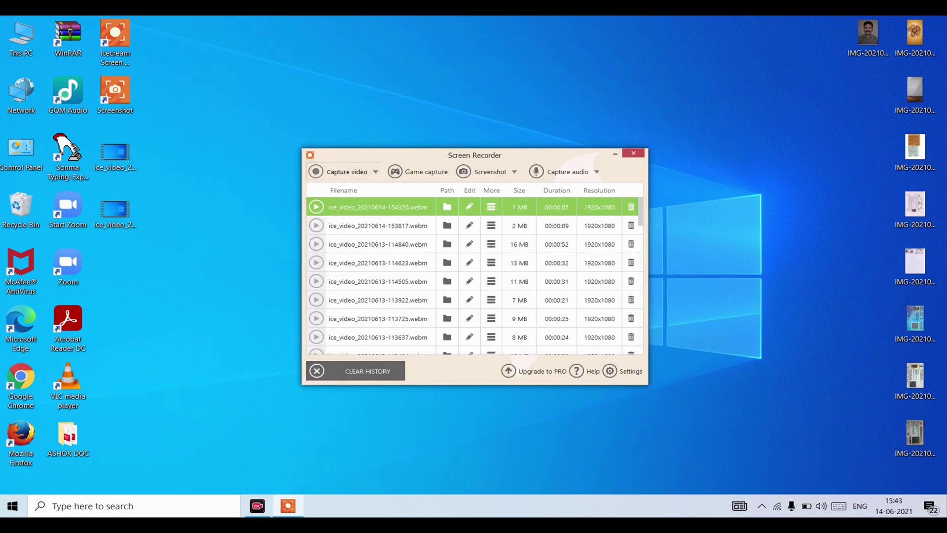
- Look through the video capture area modes and open the recording Tasks list
click(347, 171)
click(347, 172)
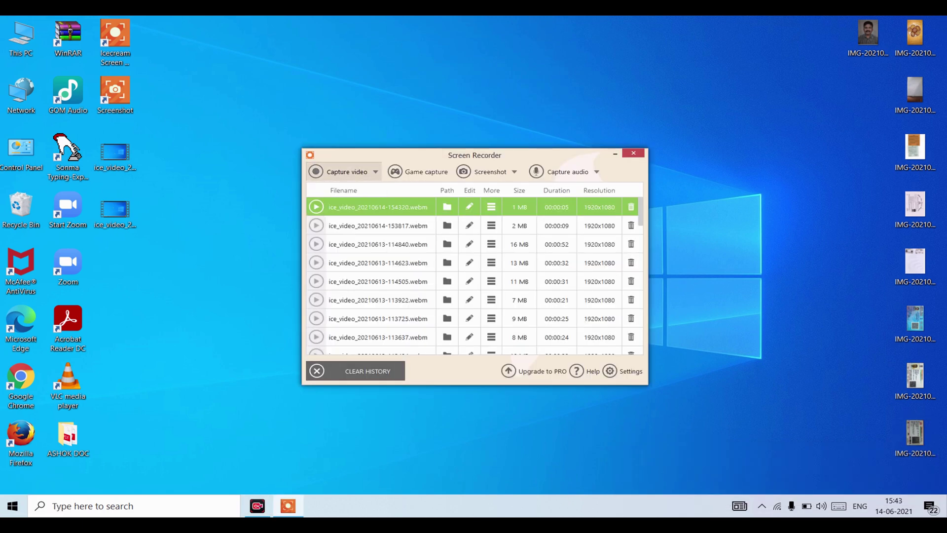
click(348, 171)
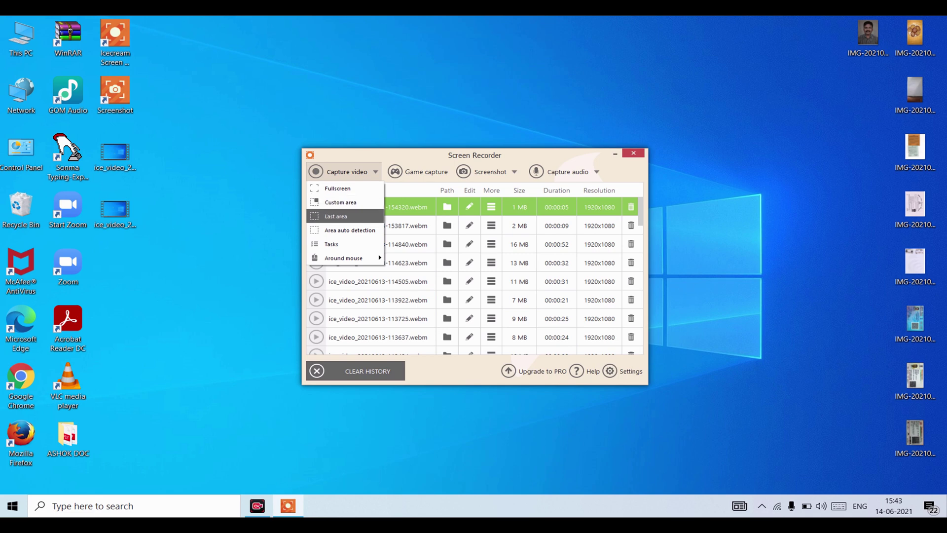
click(347, 172)
click(347, 171)
click(335, 243)
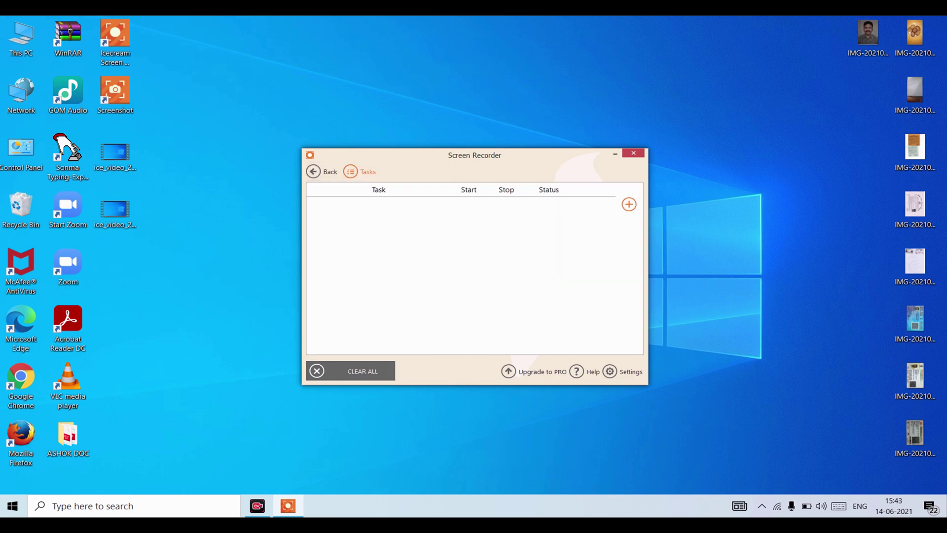
- Return to the recordings list and examine the frame sizes offered for Around mouse video capture
click(323, 172)
click(336, 172)
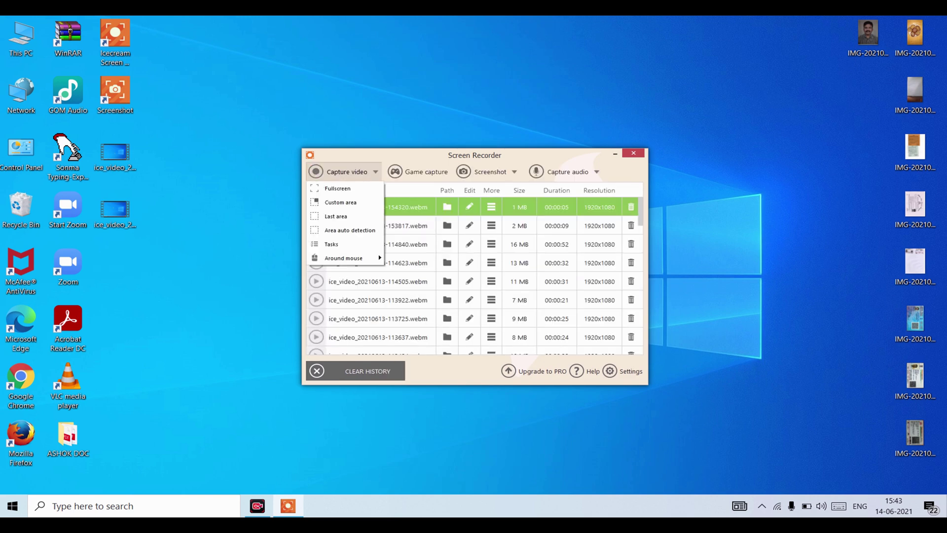
click(347, 171)
click(347, 171)
mouse_move(344, 258)
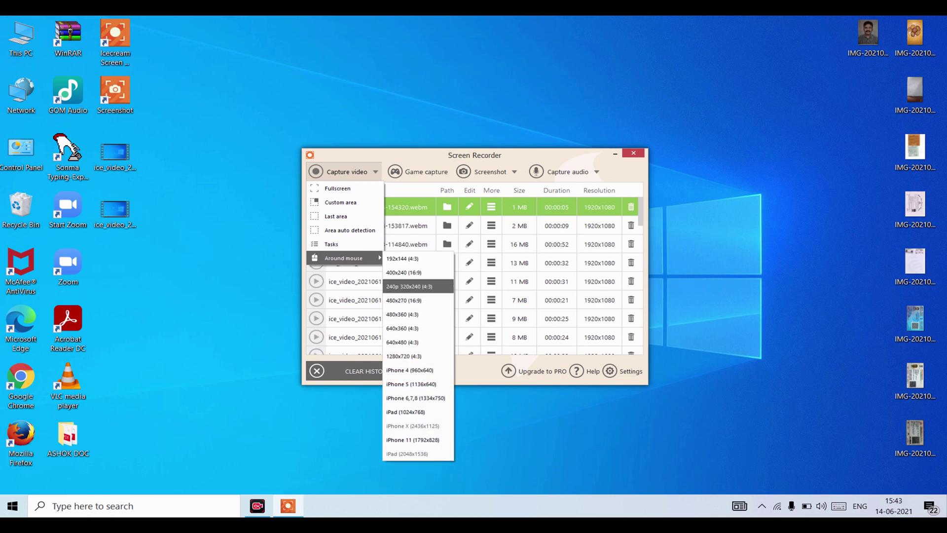
click(418, 172)
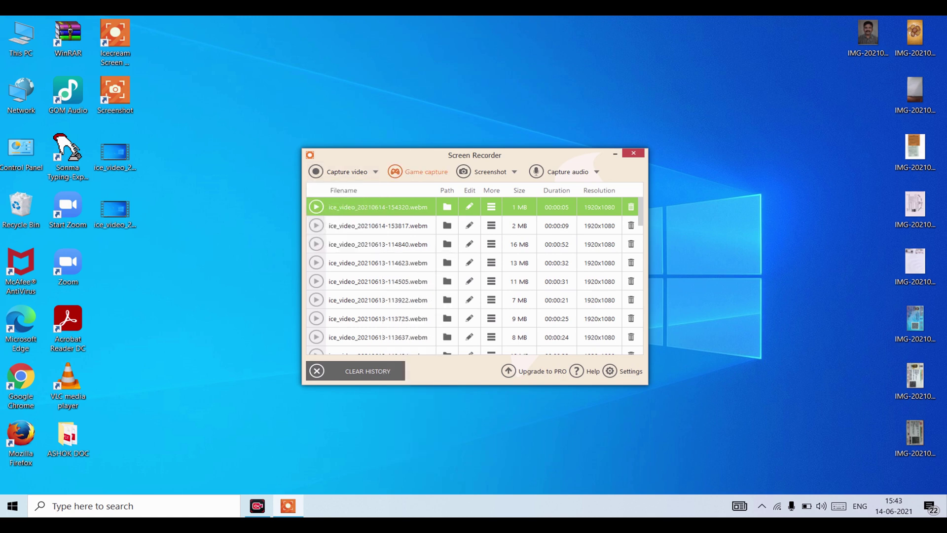
- Examine the area options for screenshots and the bitrate options for audio capture
click(487, 171)
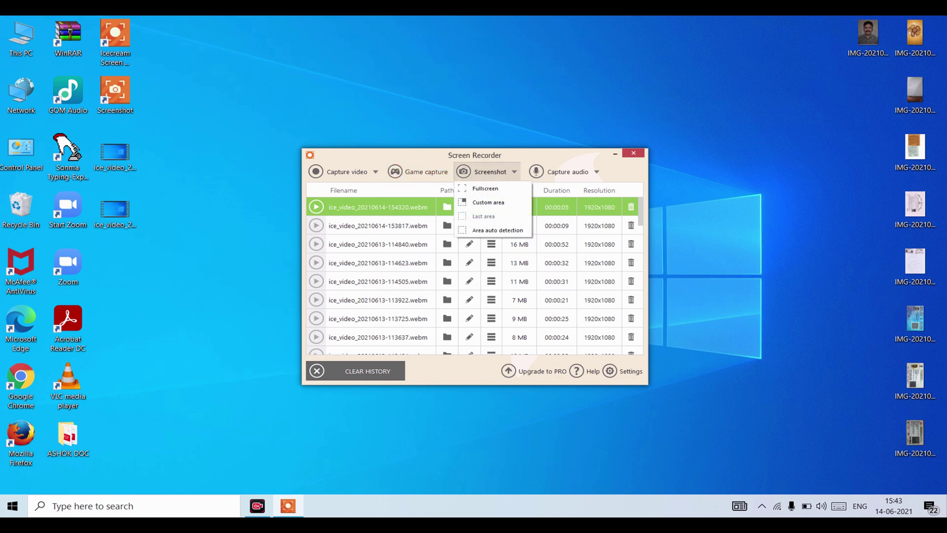
click(567, 171)
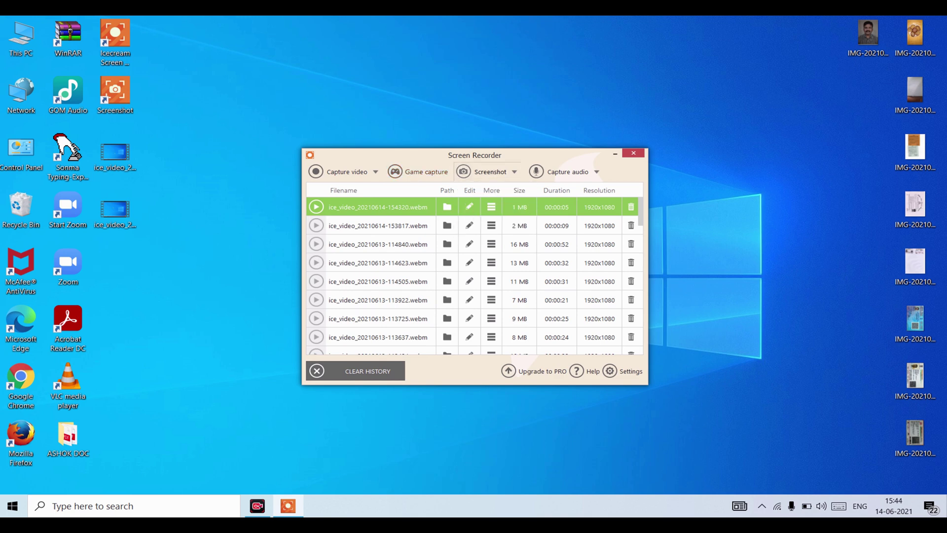
click(567, 171)
click(487, 172)
click(567, 171)
click(568, 171)
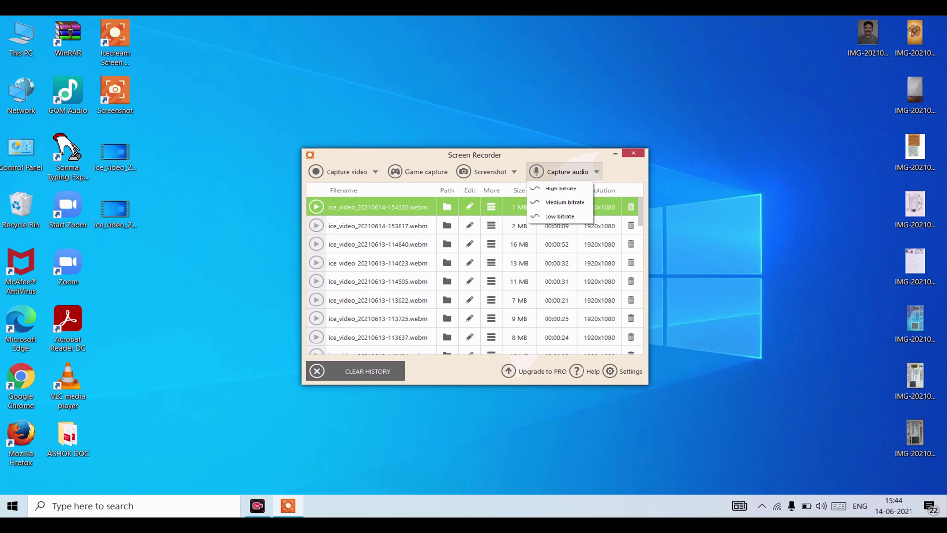